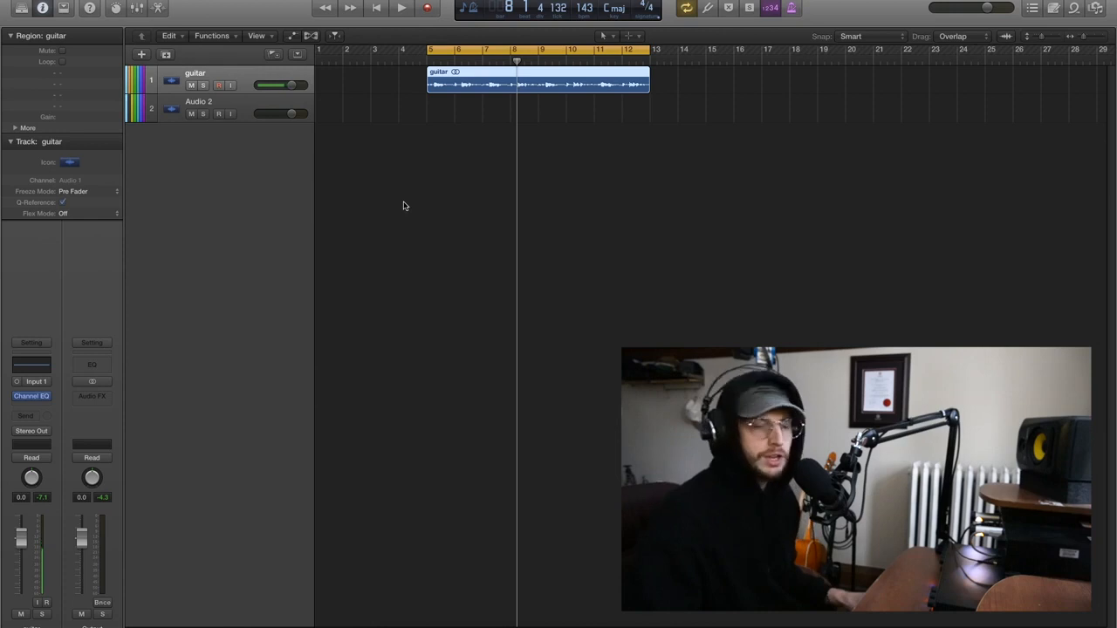
Step: Remove the existing Channel EQ plug-in from the guitar track's channel strip
left_click(42, 9)
left_click(44, 9)
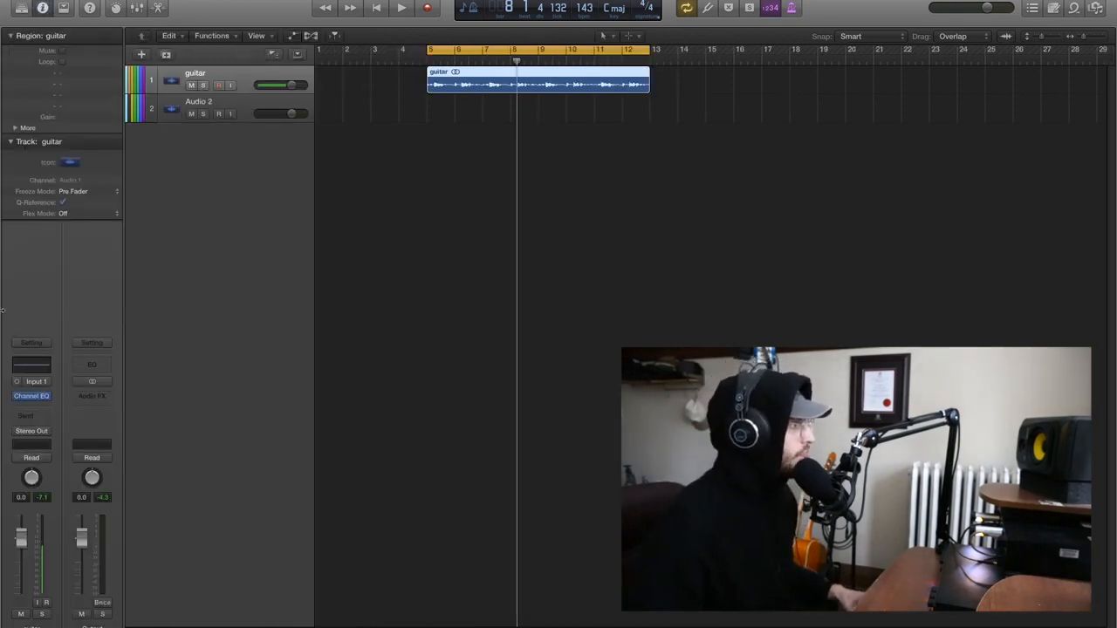
left_click(45, 401)
left_click(44, 414)
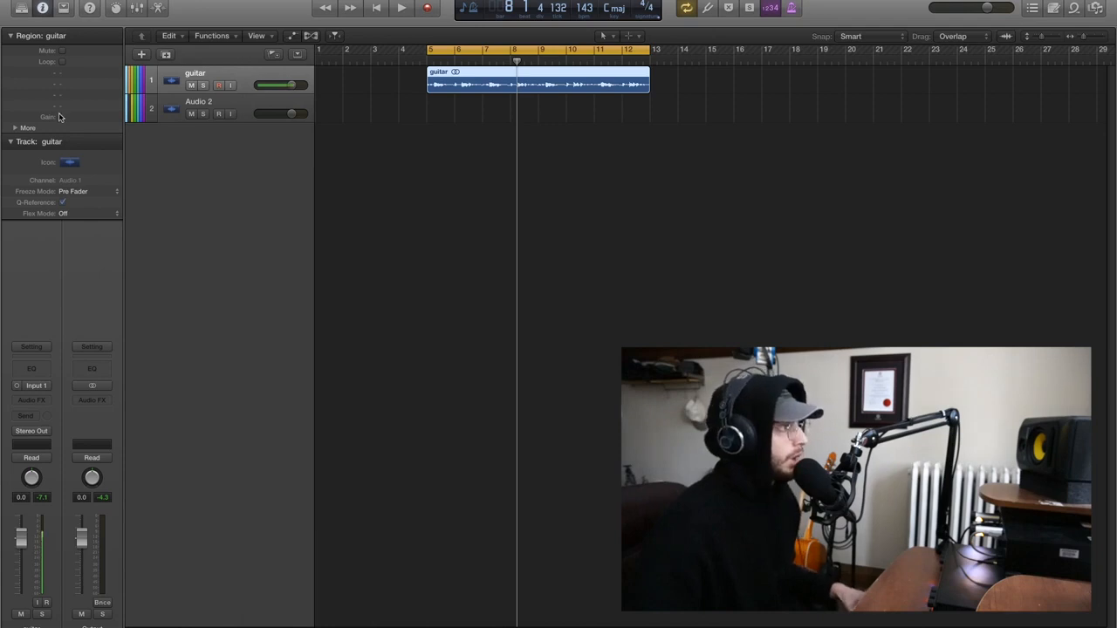
Step: Insert a fresh Channel EQ on the guitar track and move its window over the empty arrange area
left_click(46, 14)
left_click(46, 14)
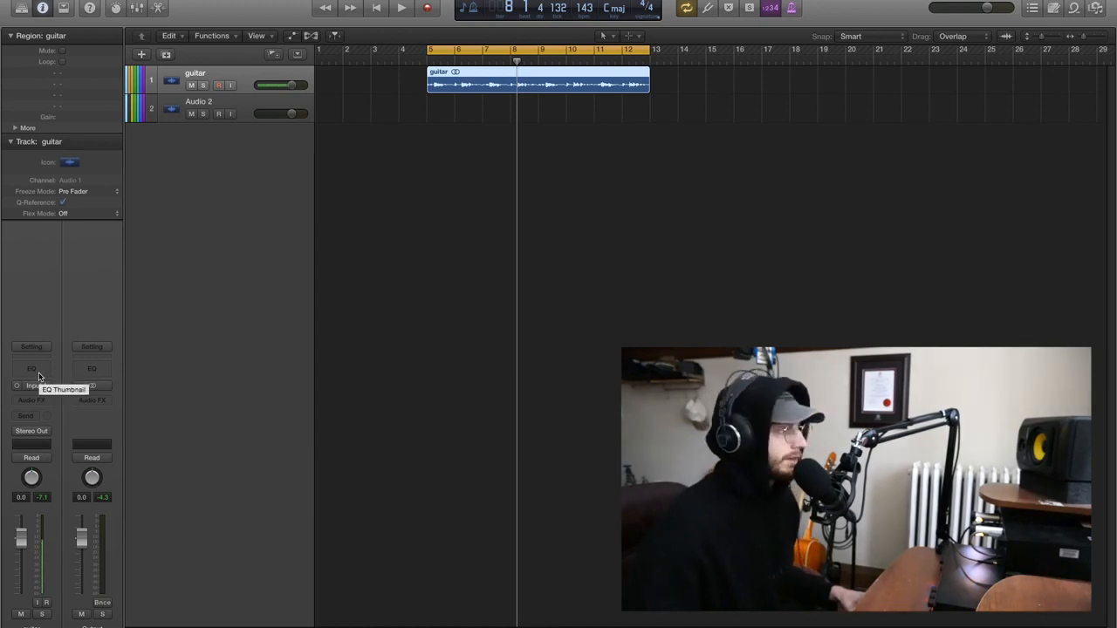
left_click(38, 376)
left_click_drag(283, 33, 494, 163)
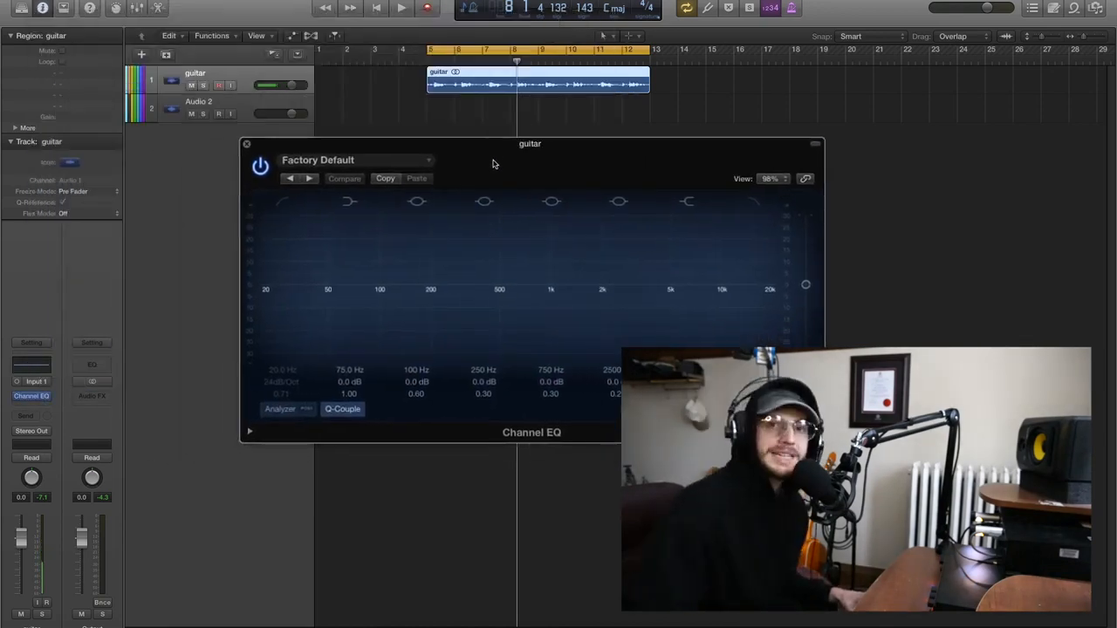
left_click_drag(492, 166, 526, 173)
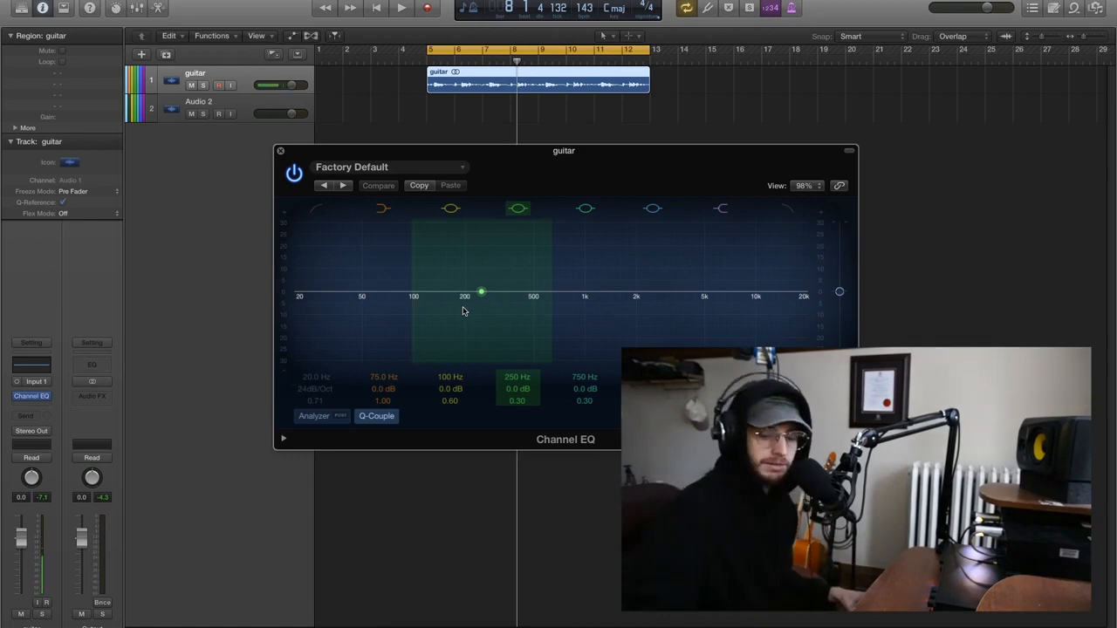
Step: Nudge the EQ's 750 Hz band to 730 Hz at 0 dB and shift the EQ window slightly
left_click(563, 295)
mouse_move(563, 294)
left_mouse_down()
mouse_move(564, 266)
mouse_move(563, 312)
mouse_move(561, 297)
left_mouse_up()
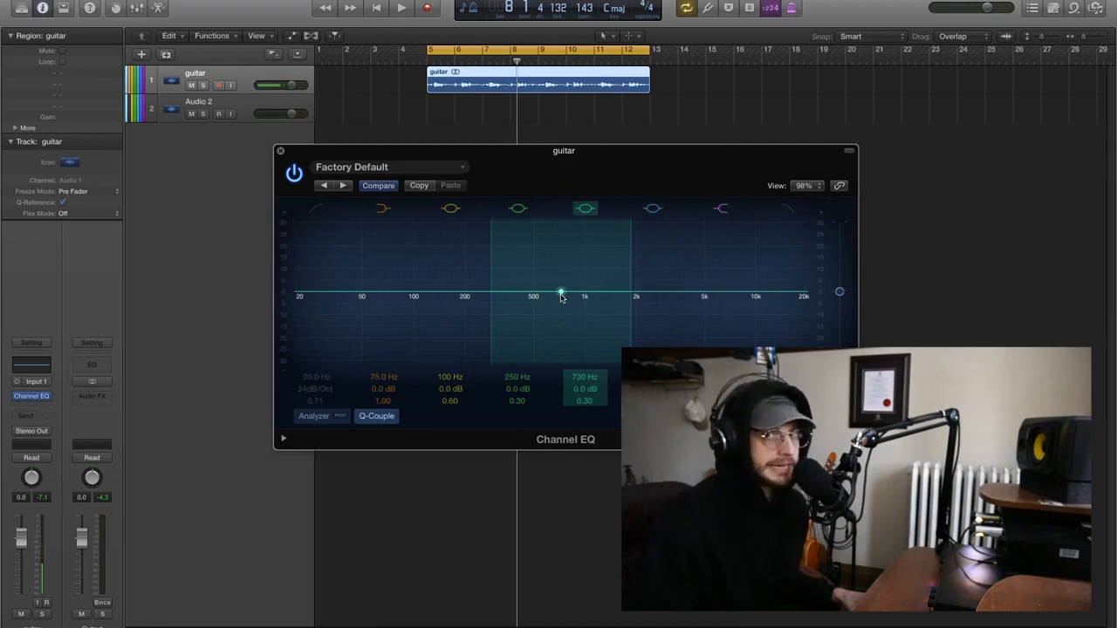
left_click_drag(546, 171, 602, 179)
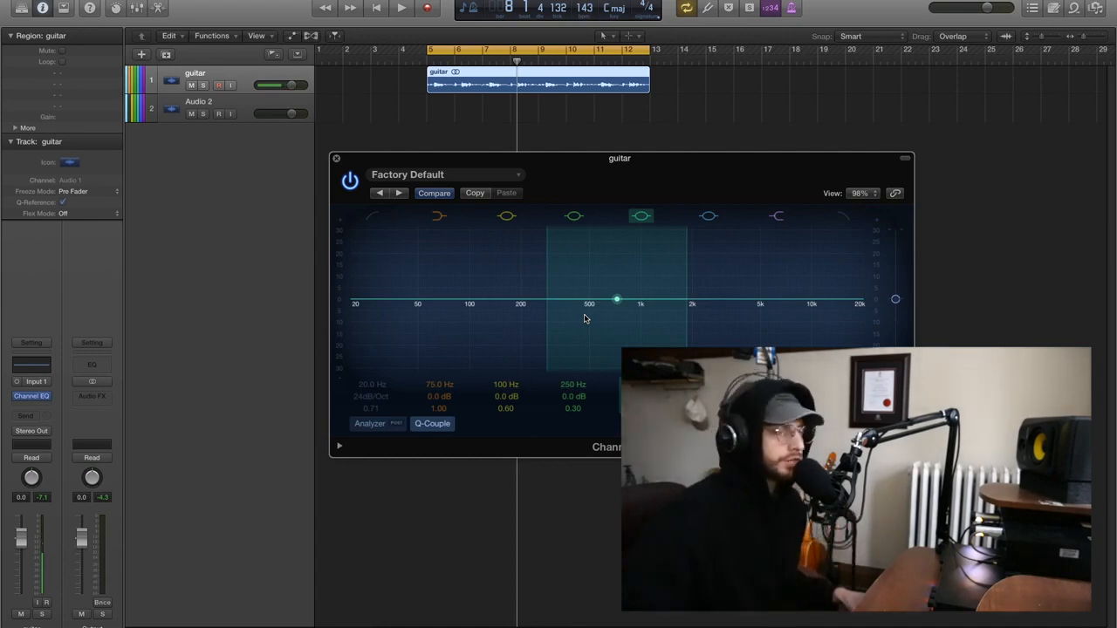
Step: Turn on the EQ's Analyzer and play the guitar region to examine its frequency spectrum
left_click(356, 425)
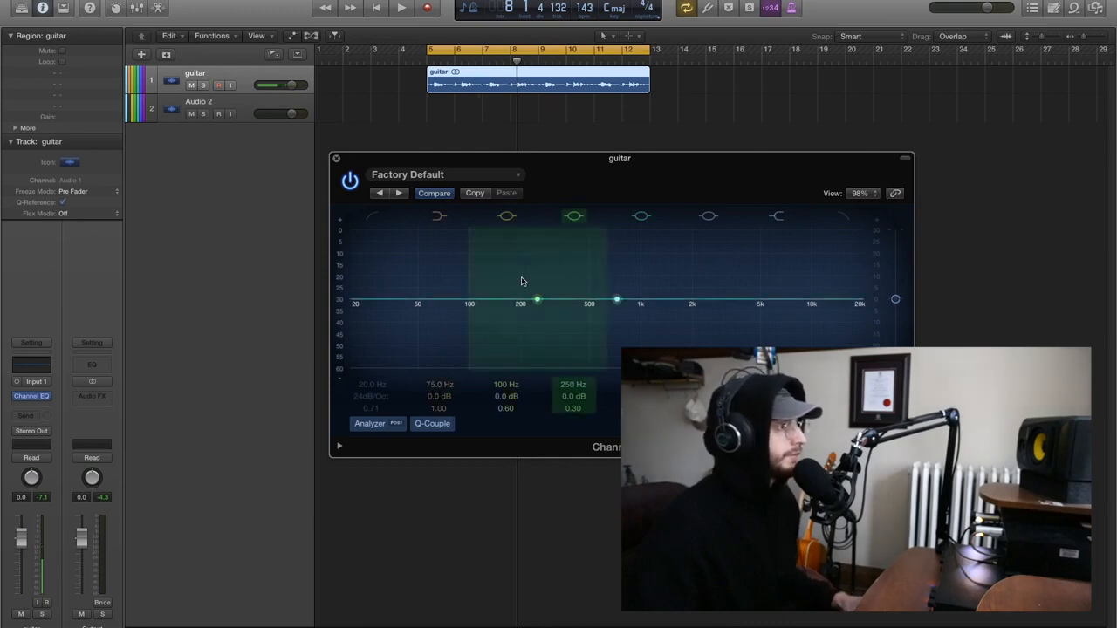
key("space")
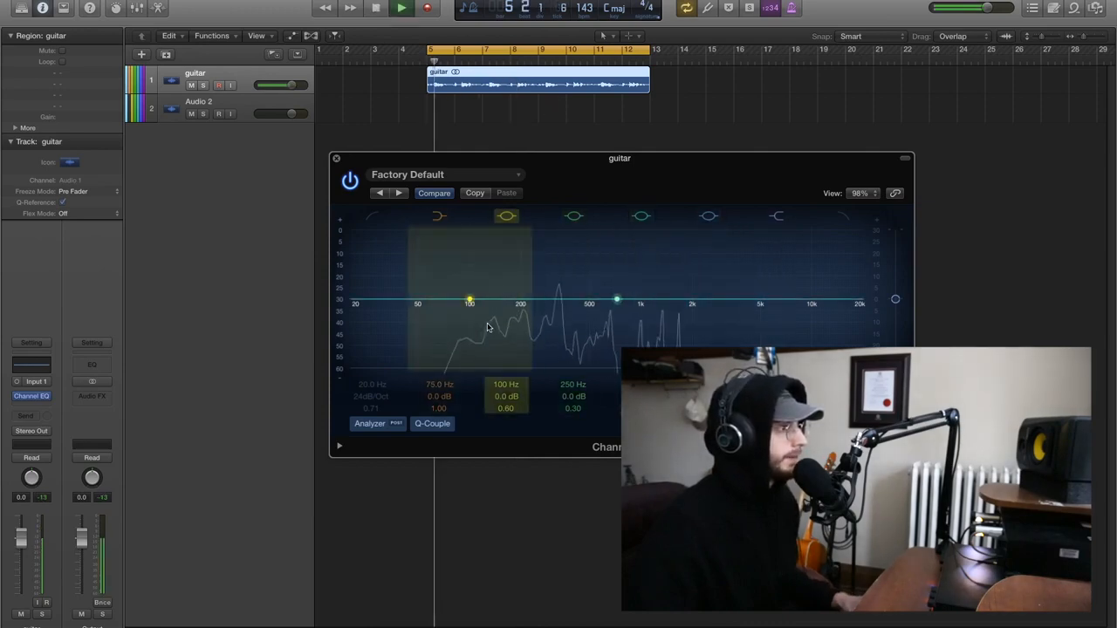
key("space")
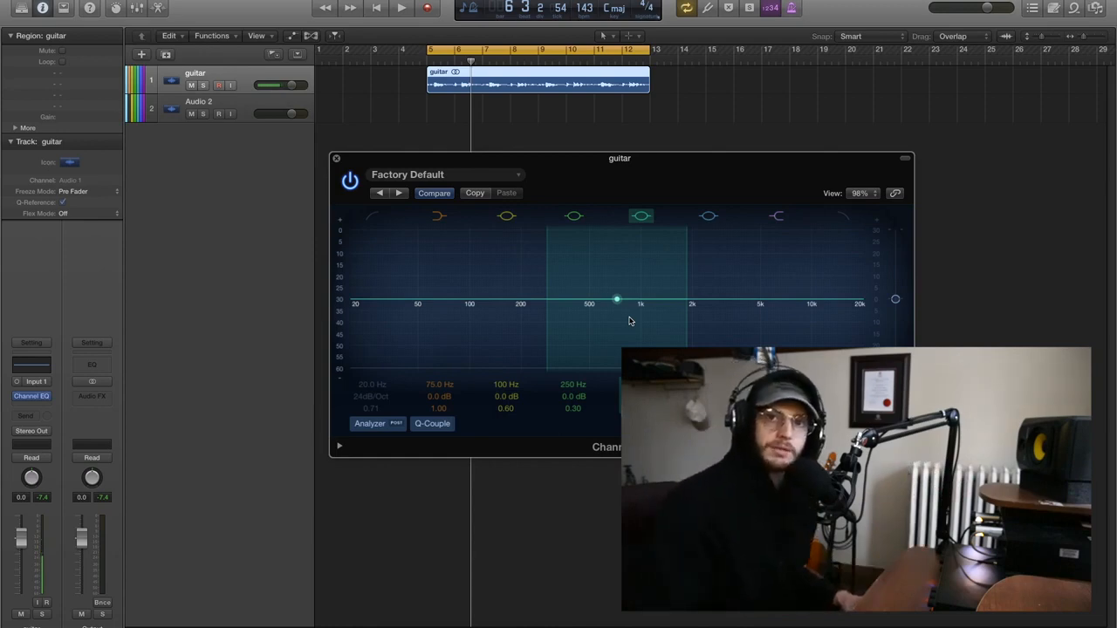
key("space")
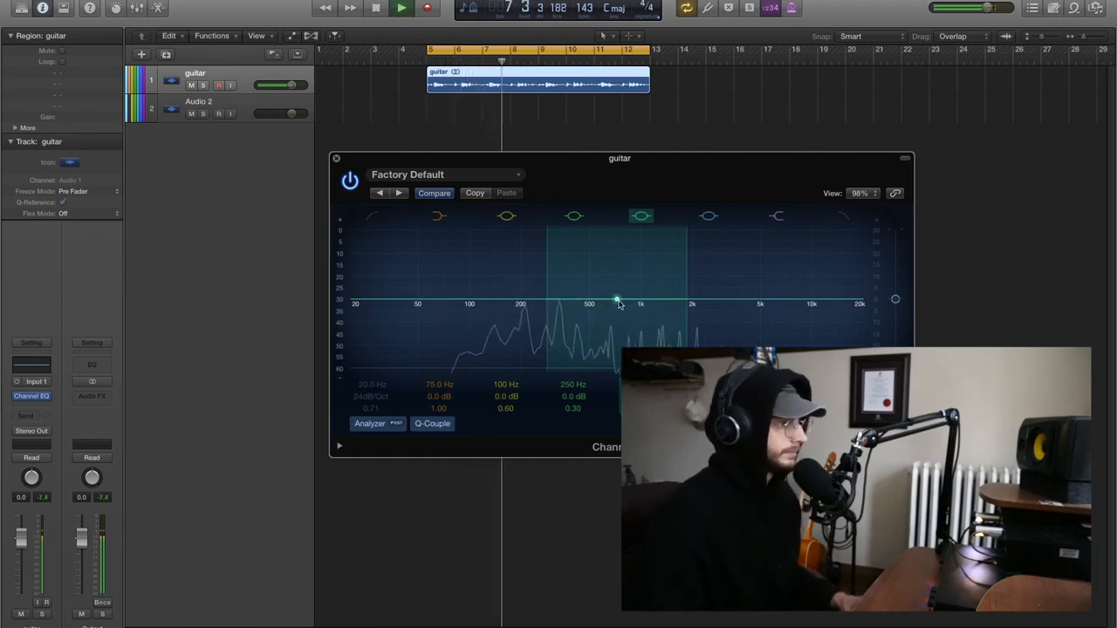
key("space")
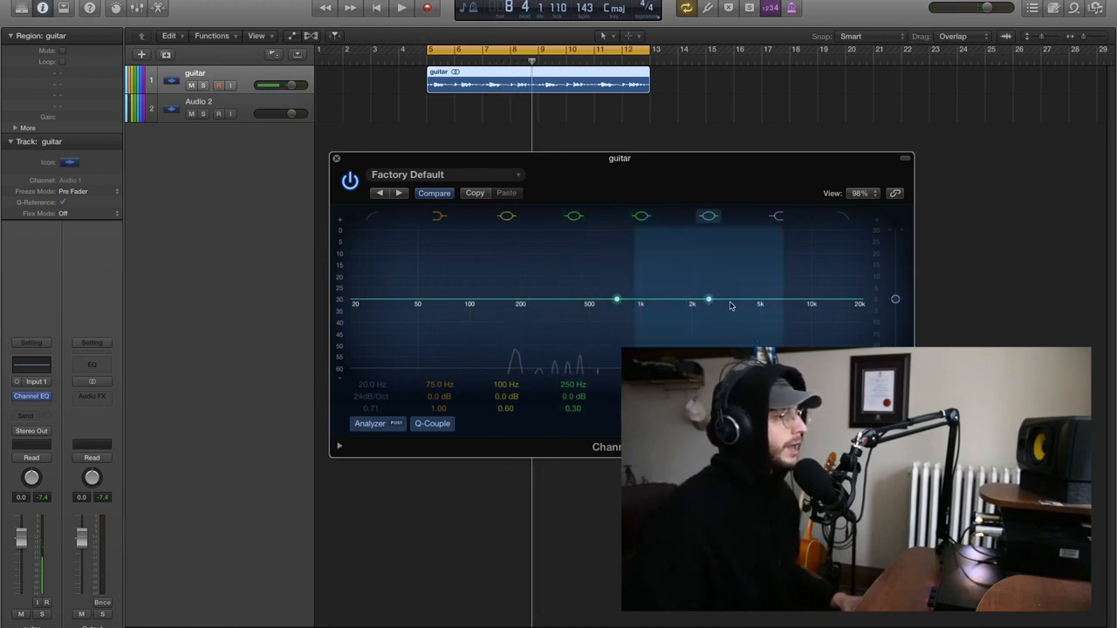
Step: Set the 100 Hz band to -2.0 dB at 128 Hz, and audition a slight 2.5 kHz boost before returning it to flat
left_click_drag(710, 302, 710, 298)
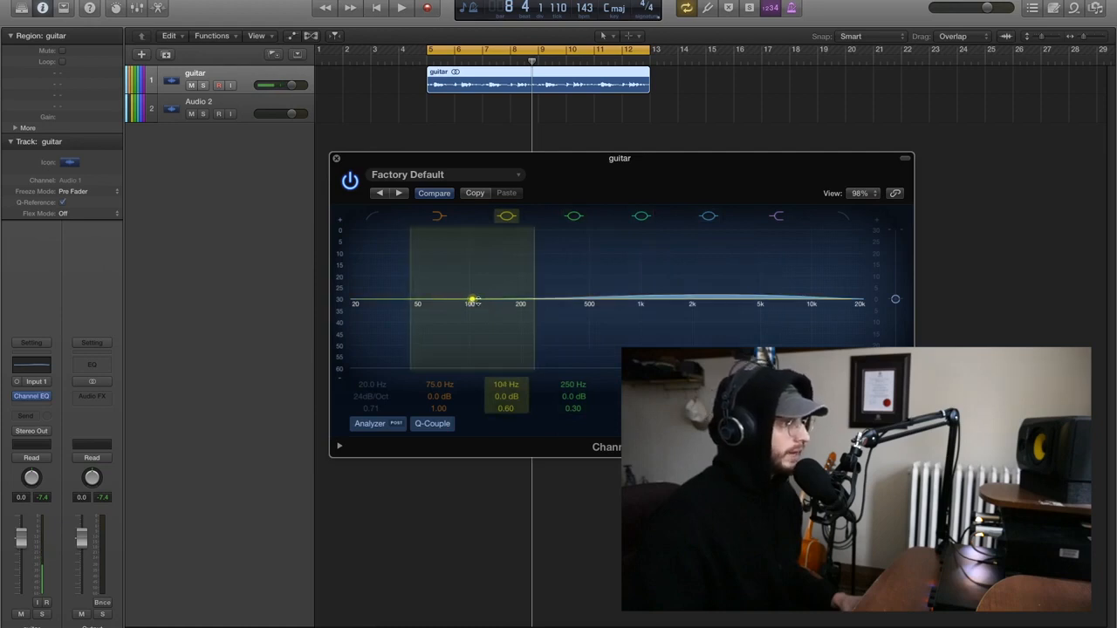
left_click_drag(472, 302, 488, 304)
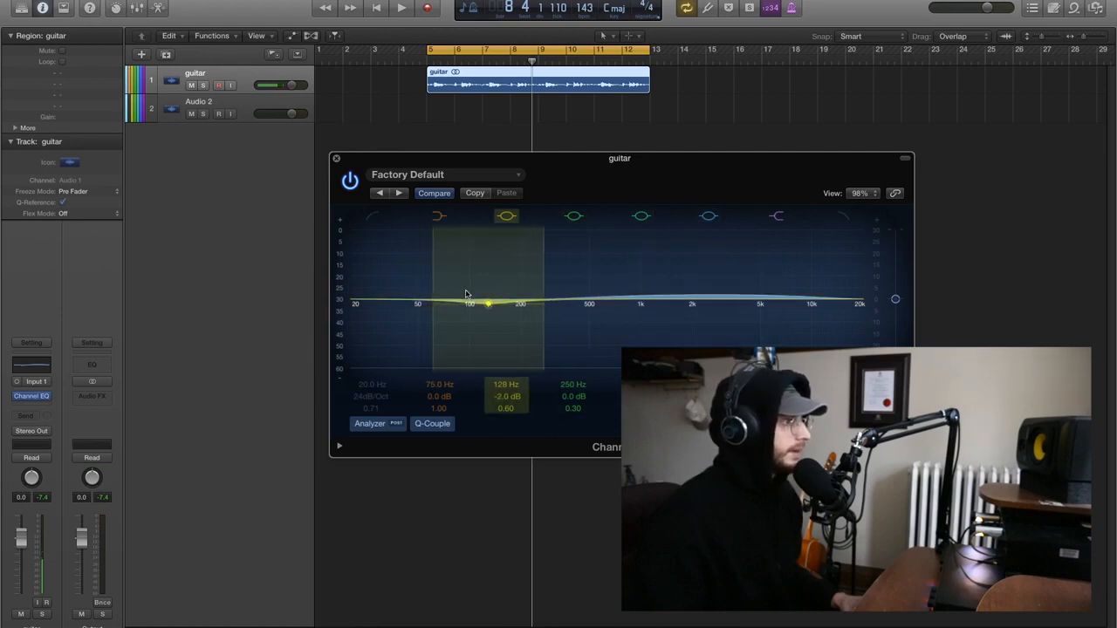
key("space")
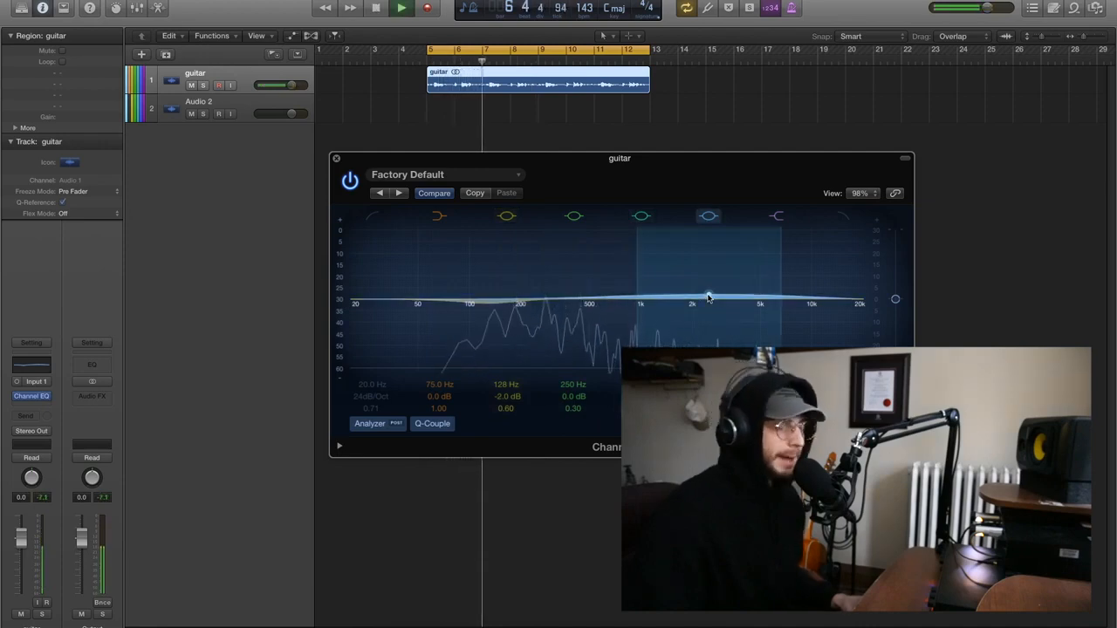
mouse_move(709, 297)
left_mouse_down()
mouse_move(708, 218)
mouse_move(708, 358)
mouse_move(707, 303)
left_mouse_up()
key("space")
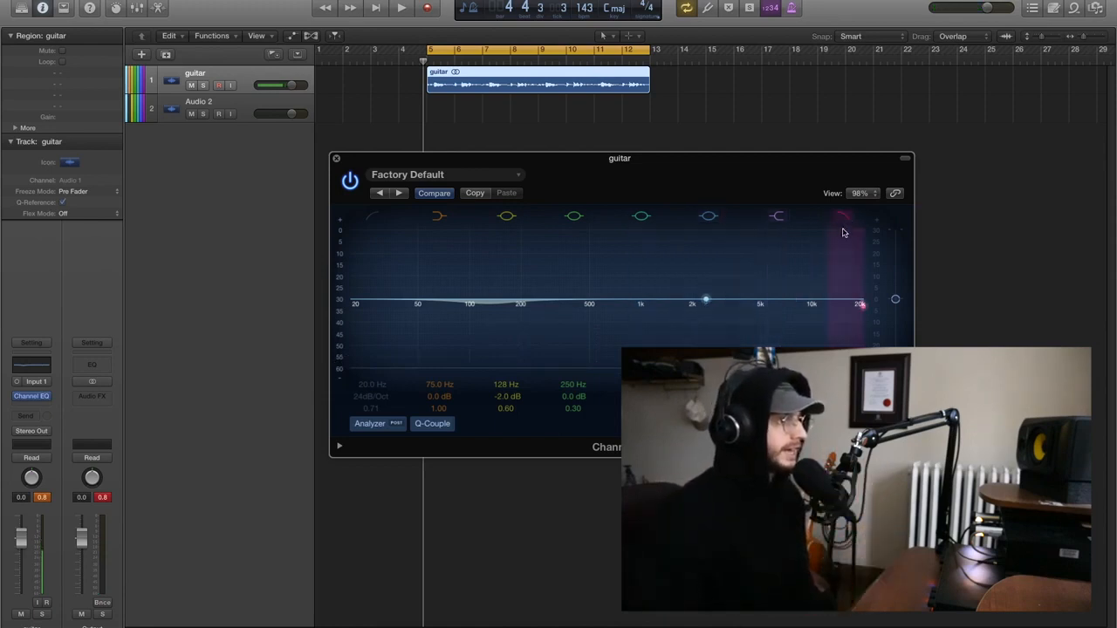
Step: Sweep the EQ's high-cut filter down to the low end and back up during playback, and switch it off
left_click_drag(852, 303, 390, 322)
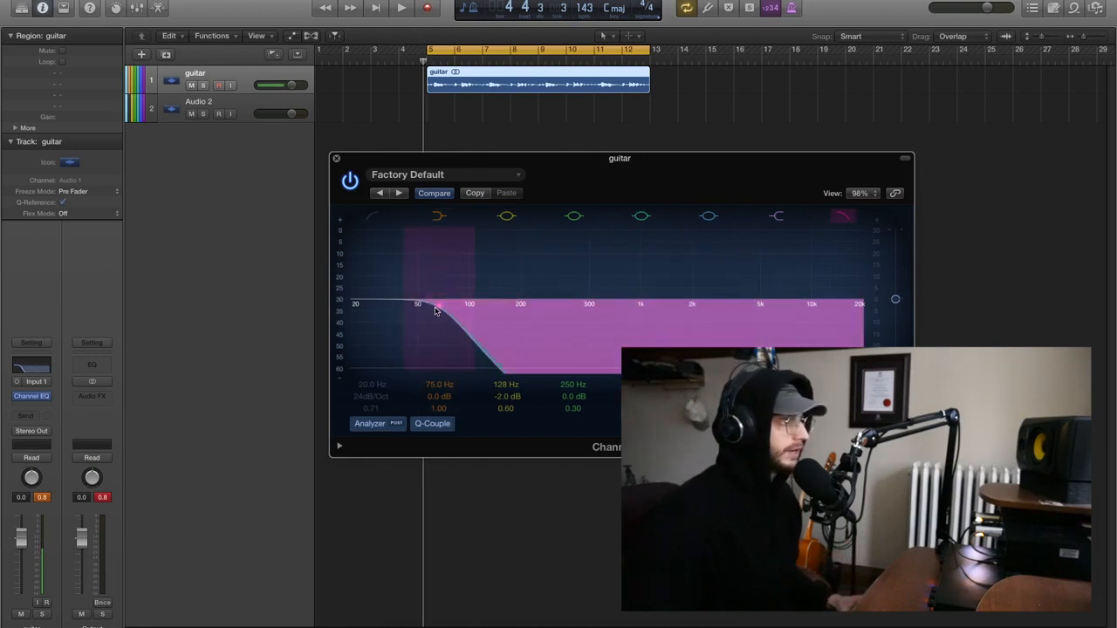
key("space")
left_click_drag(437, 310, 843, 313)
key("space")
left_click(842, 217)
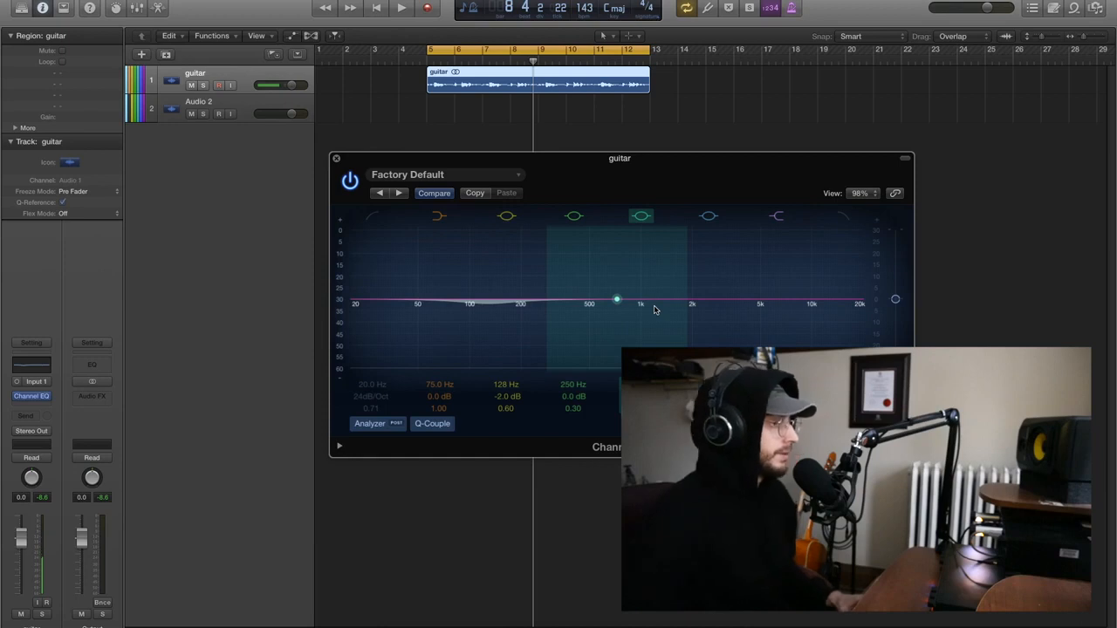
Step: Boost the 730 Hz bell band by about 5 dB near 2.5 kHz, and set the low-mid cut to -4.5 dB at 182 Hz
left_click_drag(617, 302, 647, 279)
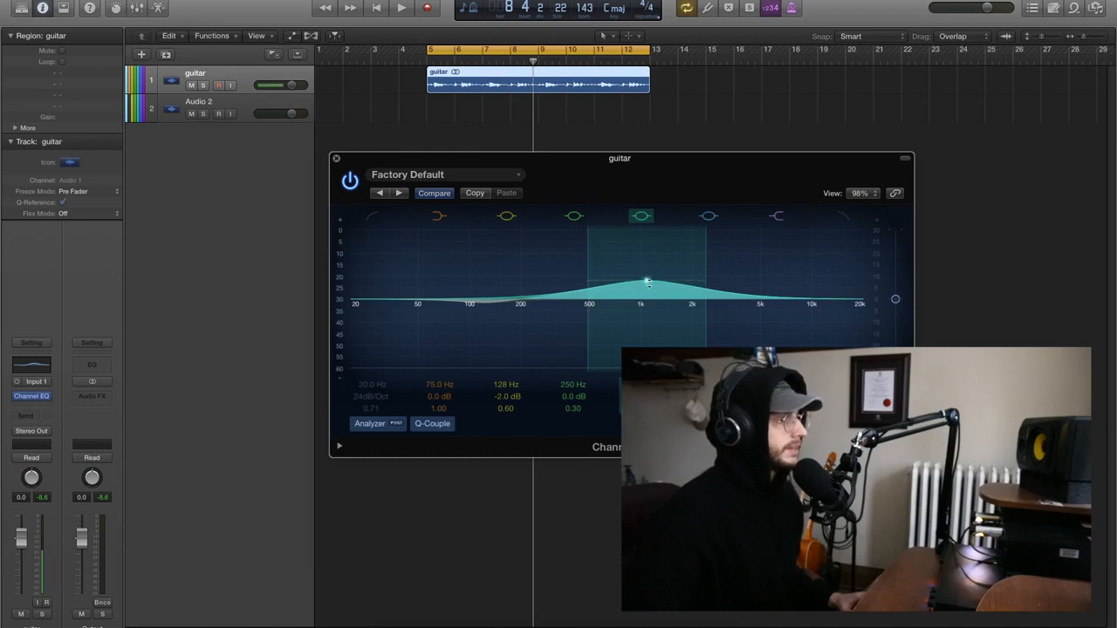
left_click_drag(588, 275, 709, 288)
key("space")
left_click_drag(488, 303, 515, 310)
left_click(711, 288)
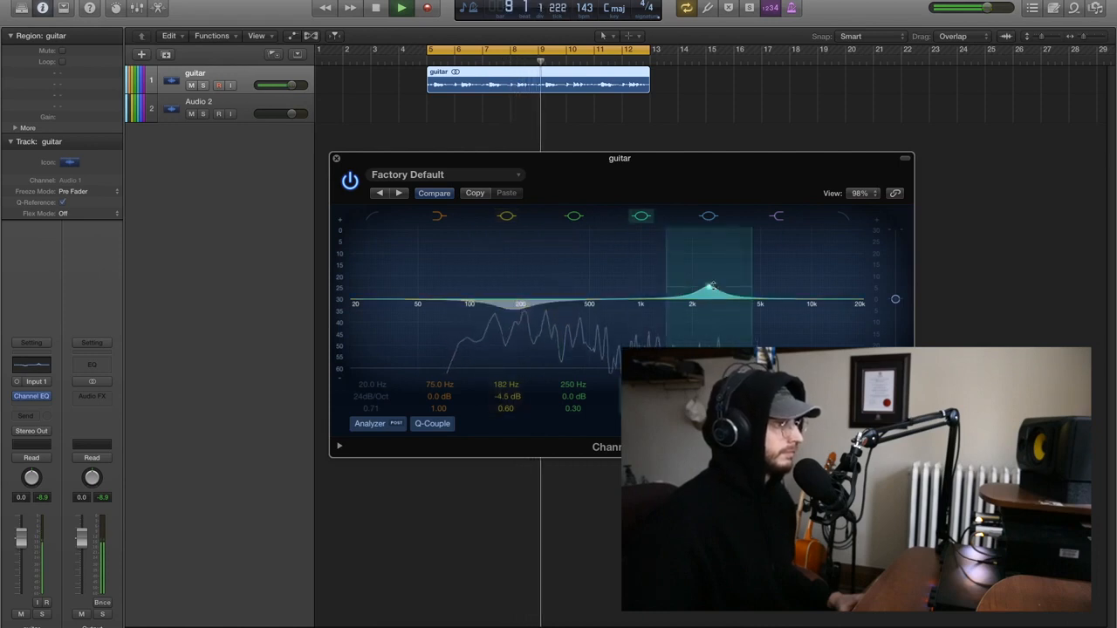
Step: Widen the bell boost near 2.5 kHz and try raising the high shelf around 10 kHz during playback
left_click_drag(752, 270, 714, 291)
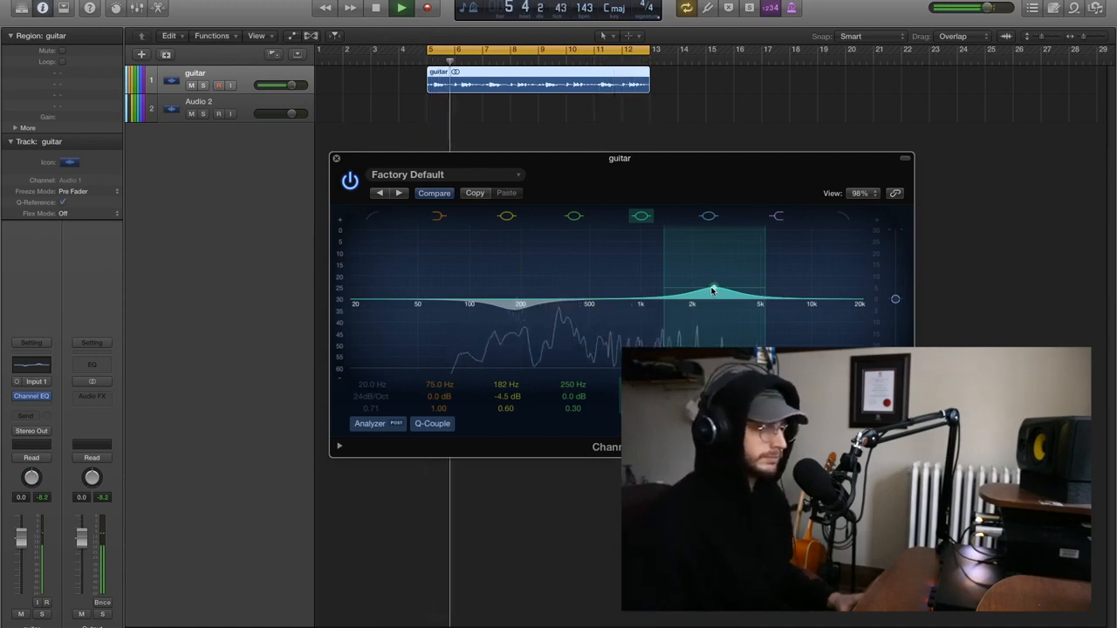
mouse_move(807, 300)
left_mouse_down()
mouse_move(807, 181)
mouse_move(806, 324)
mouse_move(808, 284)
left_mouse_up()
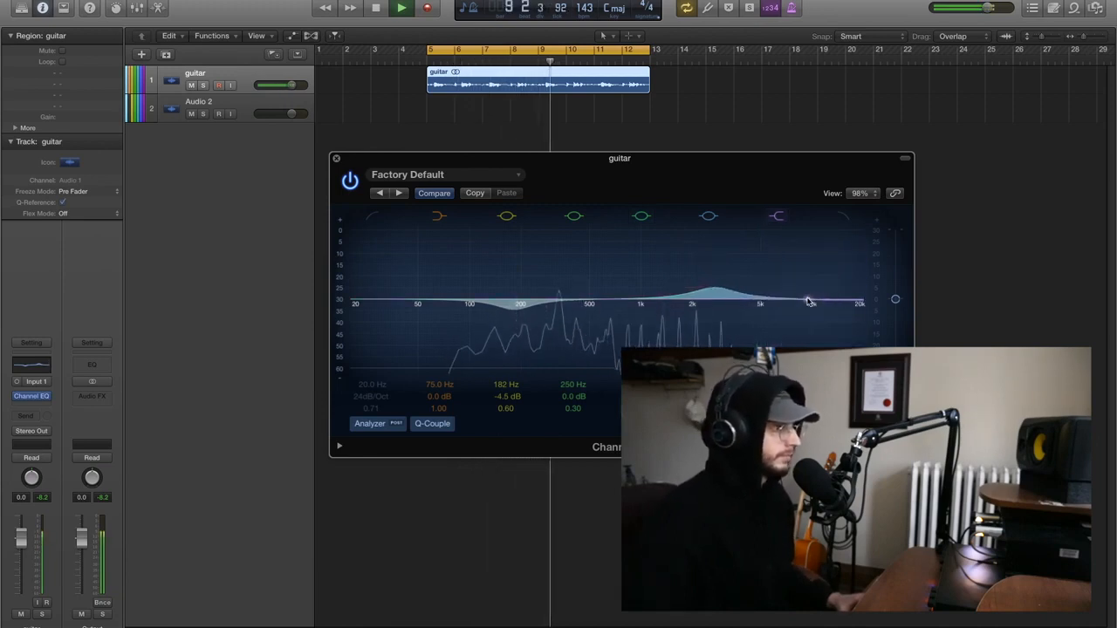
key("space")
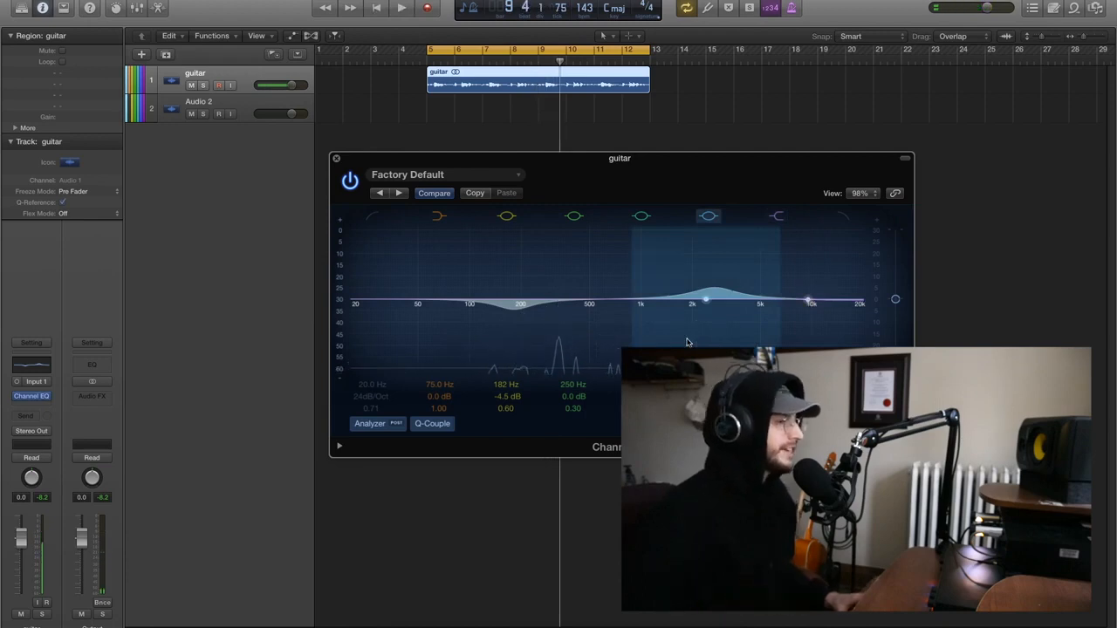
Step: Fine-tune the upper-mid boost to +5.0 dB at 2550 Hz and the low-mid cut to -5.5 dB at 192 Hz
left_click_drag(714, 288, 709, 287)
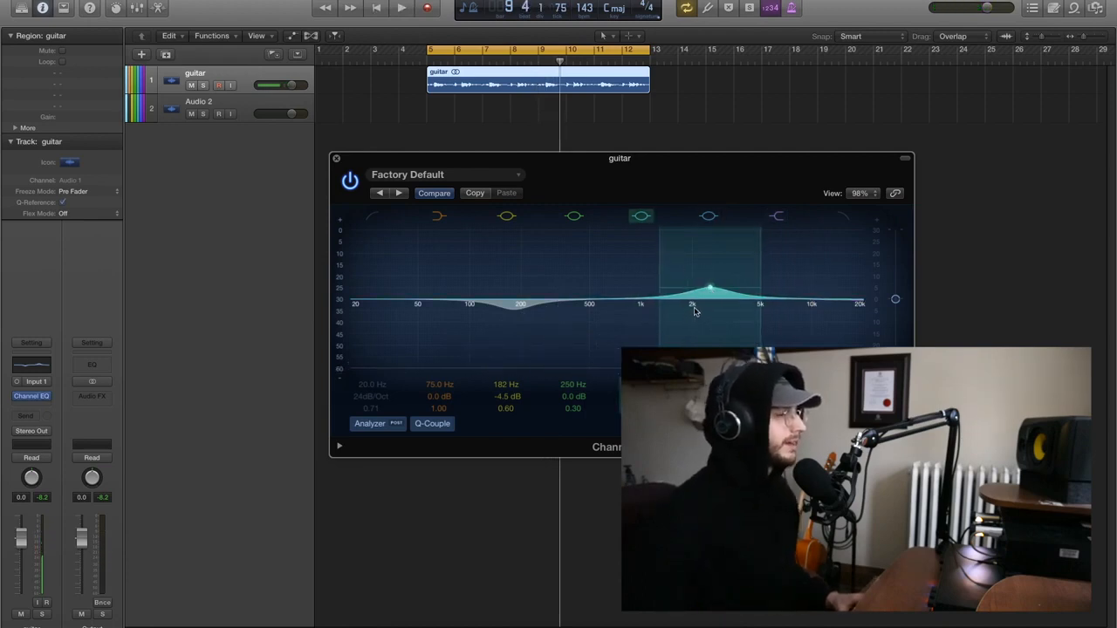
left_click_drag(519, 307, 521, 314)
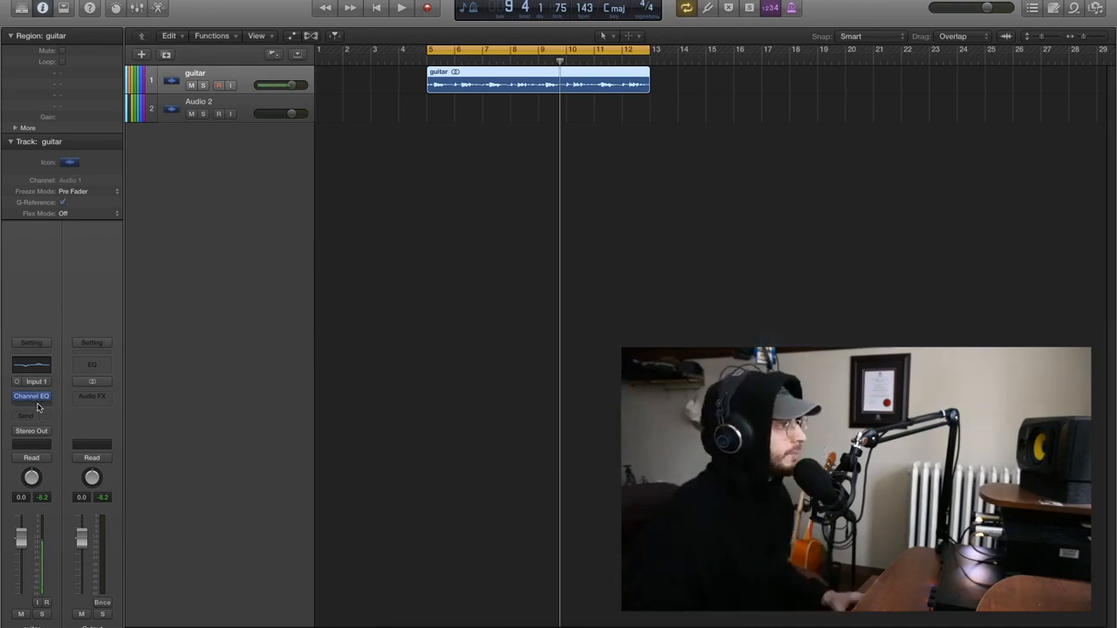
Step: Insert a Compressor after the Channel EQ on the guitar track and move its window over the empty arrange area
left_click(37, 404)
mouse_move(86, 450)
mouse_move(131, 458)
left_click(208, 454)
left_click_drag(300, 42, 681, 144)
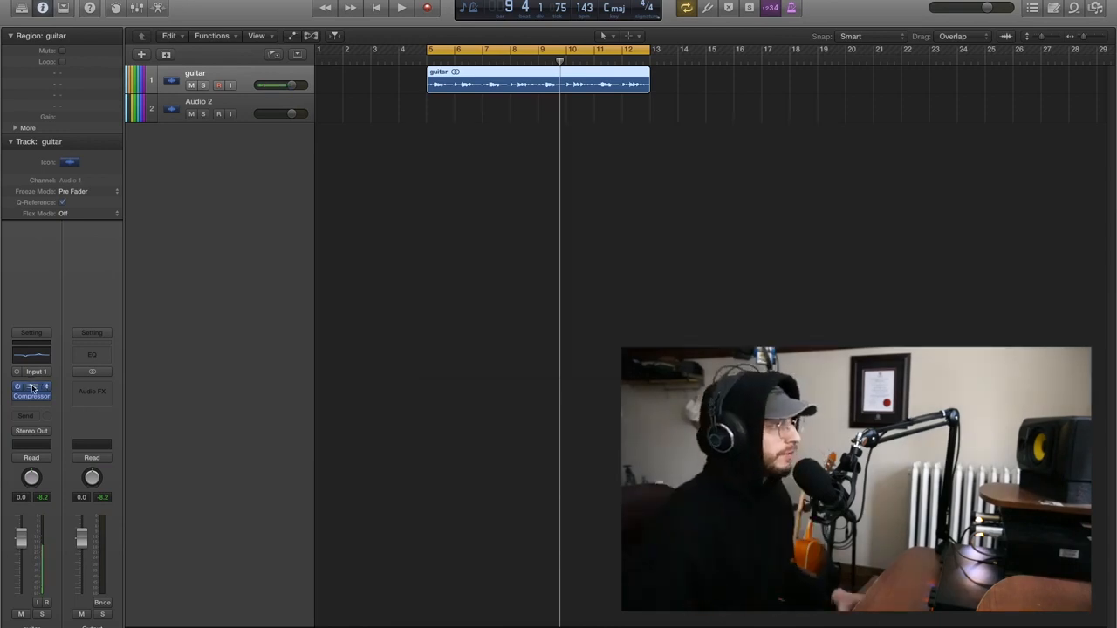
Step: Reopen the guitar track's Channel EQ and reposition its window to show more of the band settings
left_click(32, 386)
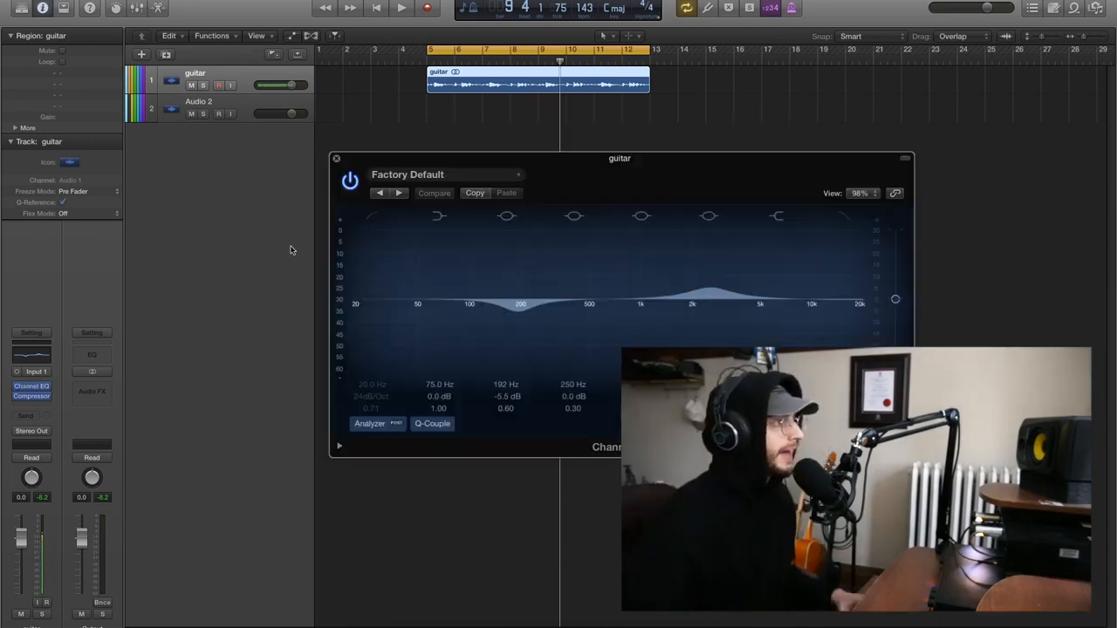
left_click_drag(715, 196, 664, 162)
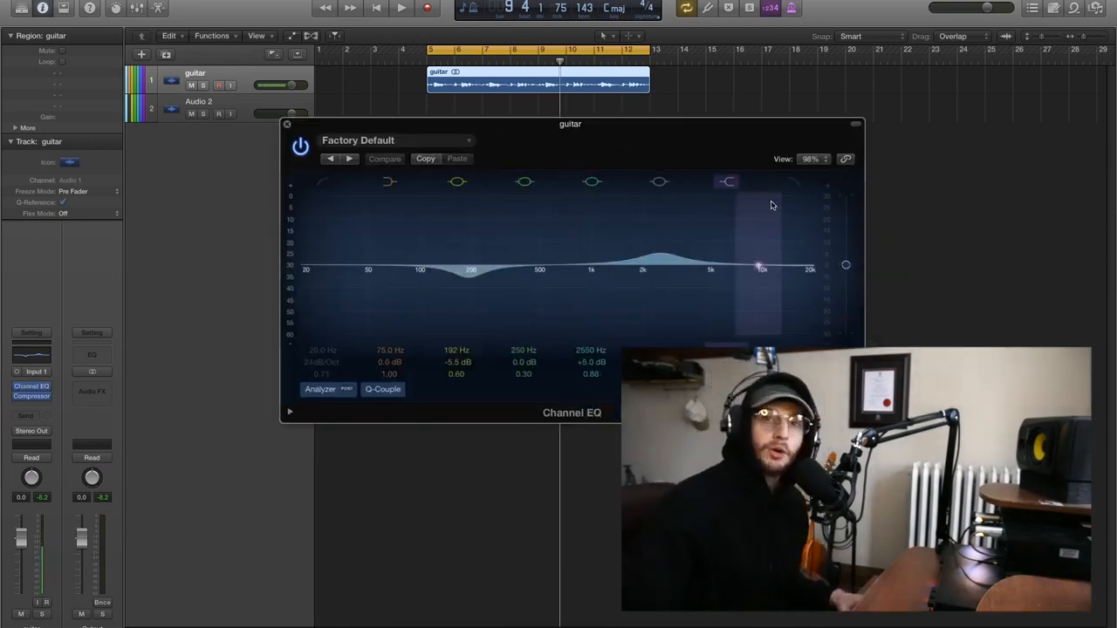